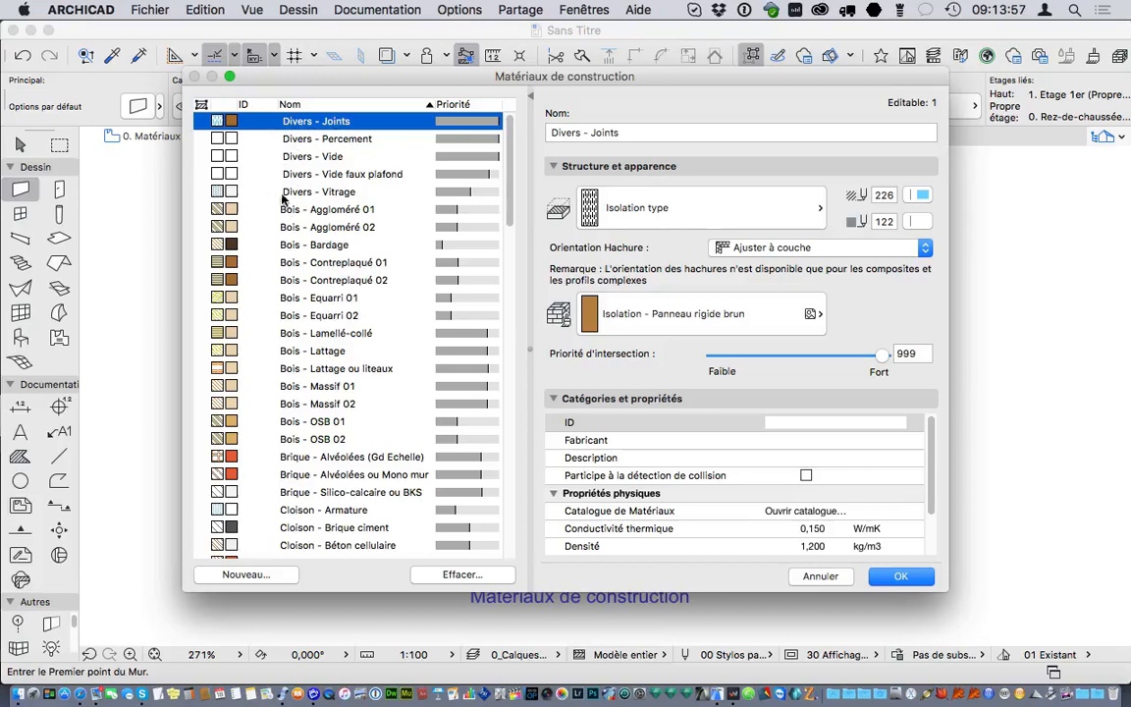
Display the settings of the Bois - Bardage building material and activate its name for editing.
left_click(295, 227)
left_click(310, 246)
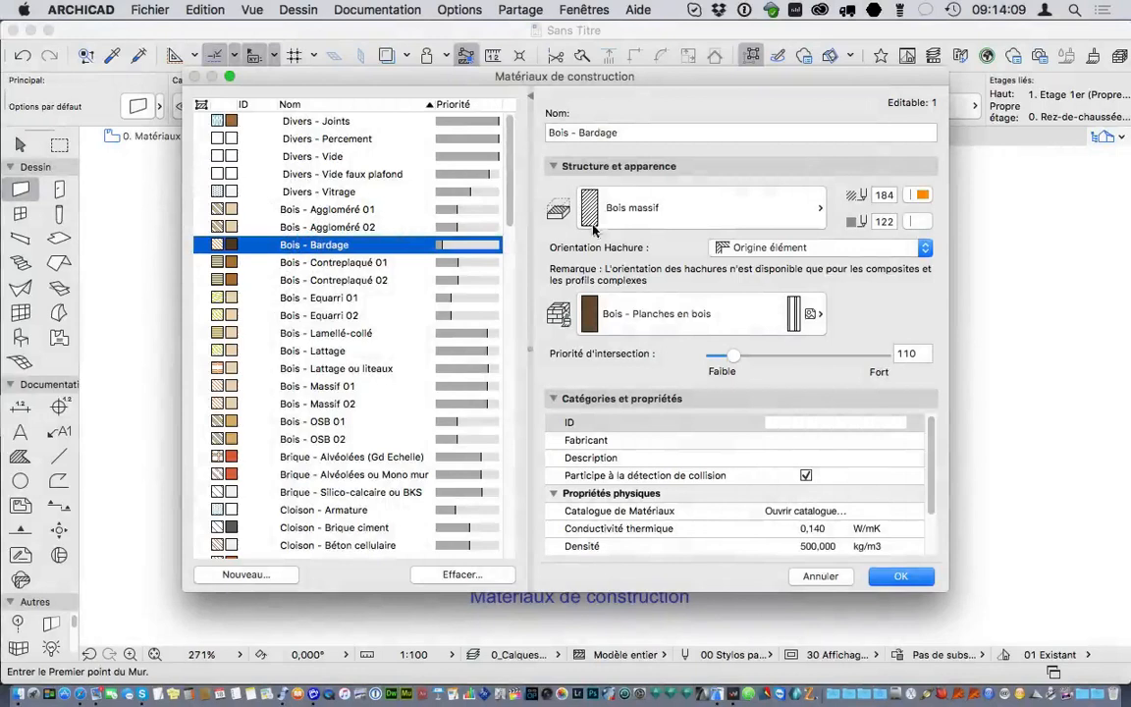
left_click(613, 134)
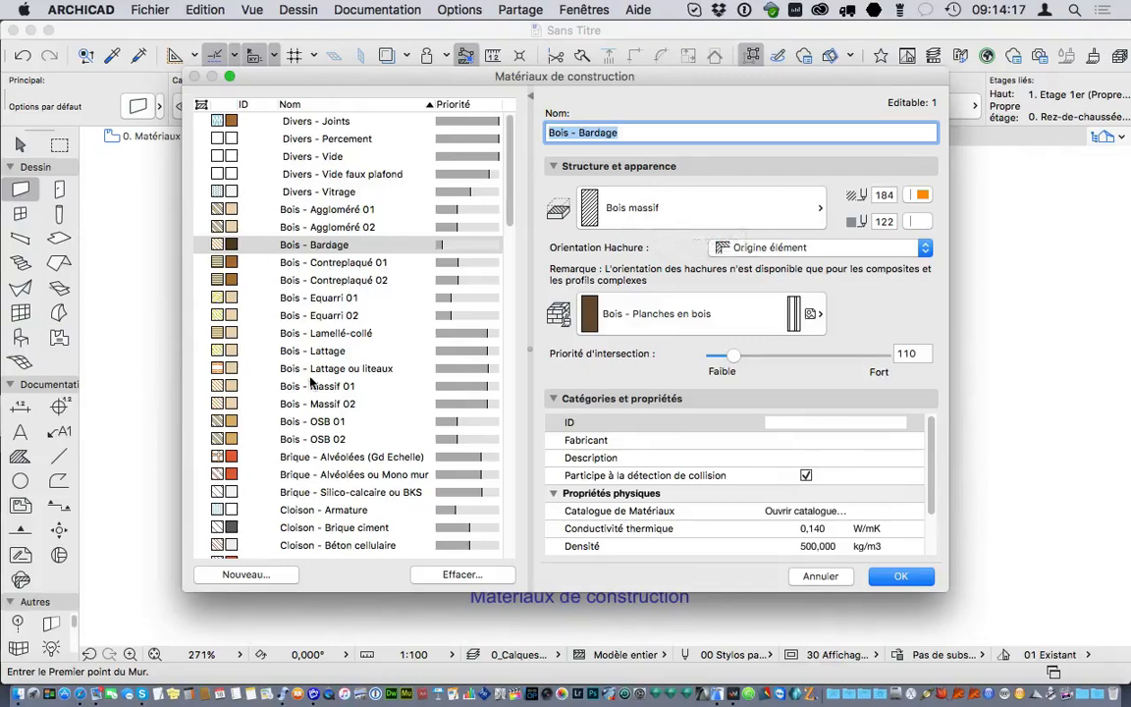
Select the Brique - Alvéolées (Gd Echelle) material and review its available cut fills and surface setting.
left_click(336, 458)
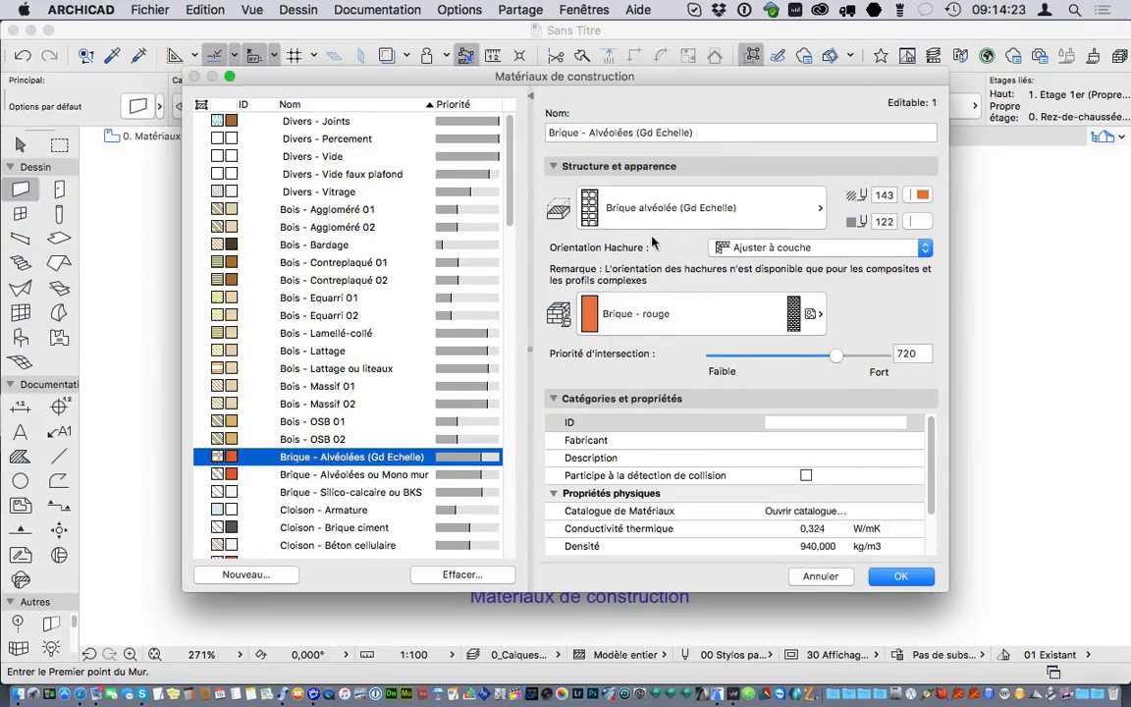
left_click(662, 209)
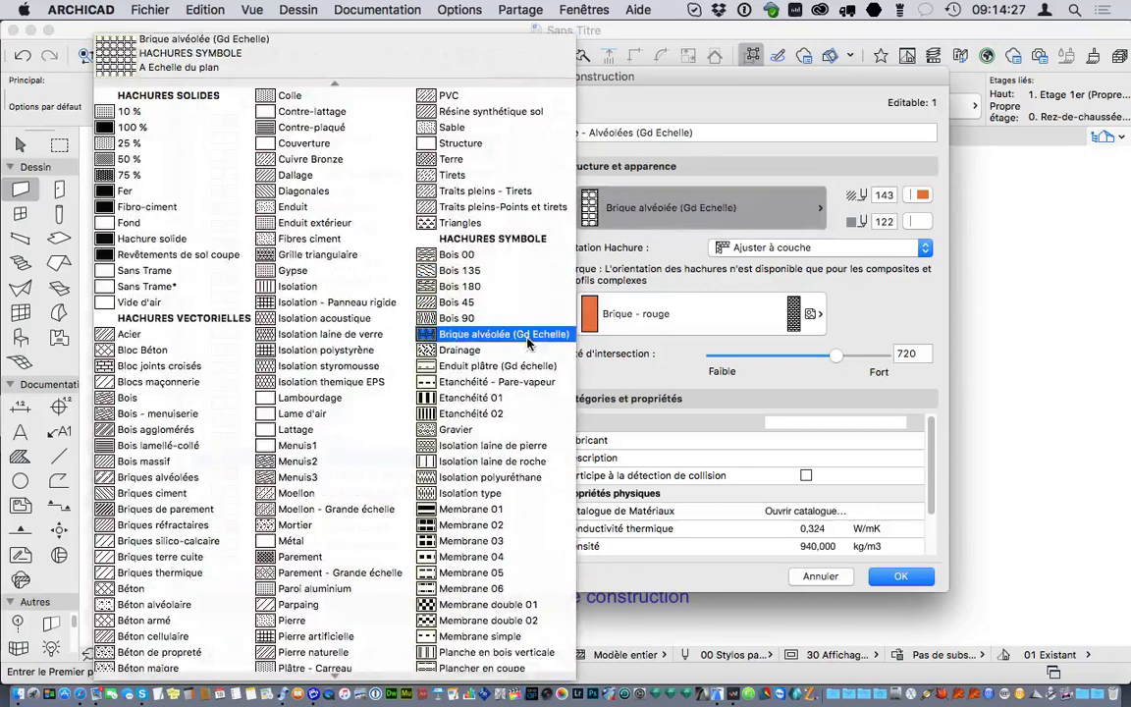
left_click(714, 202)
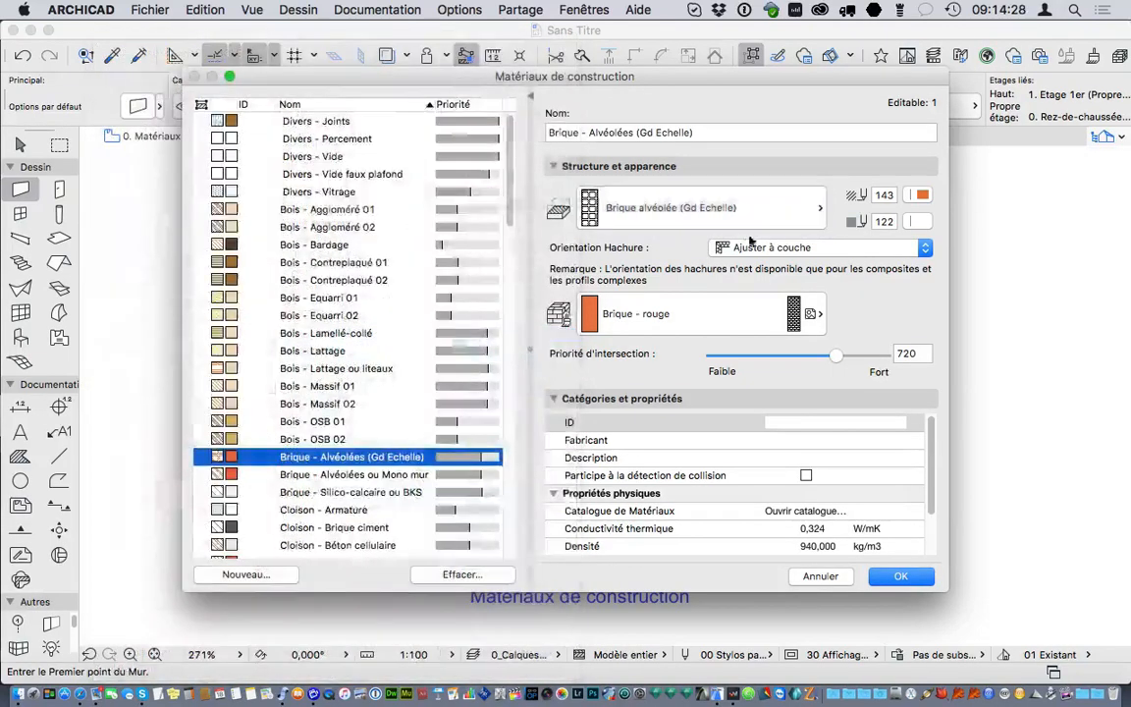
left_click(672, 318)
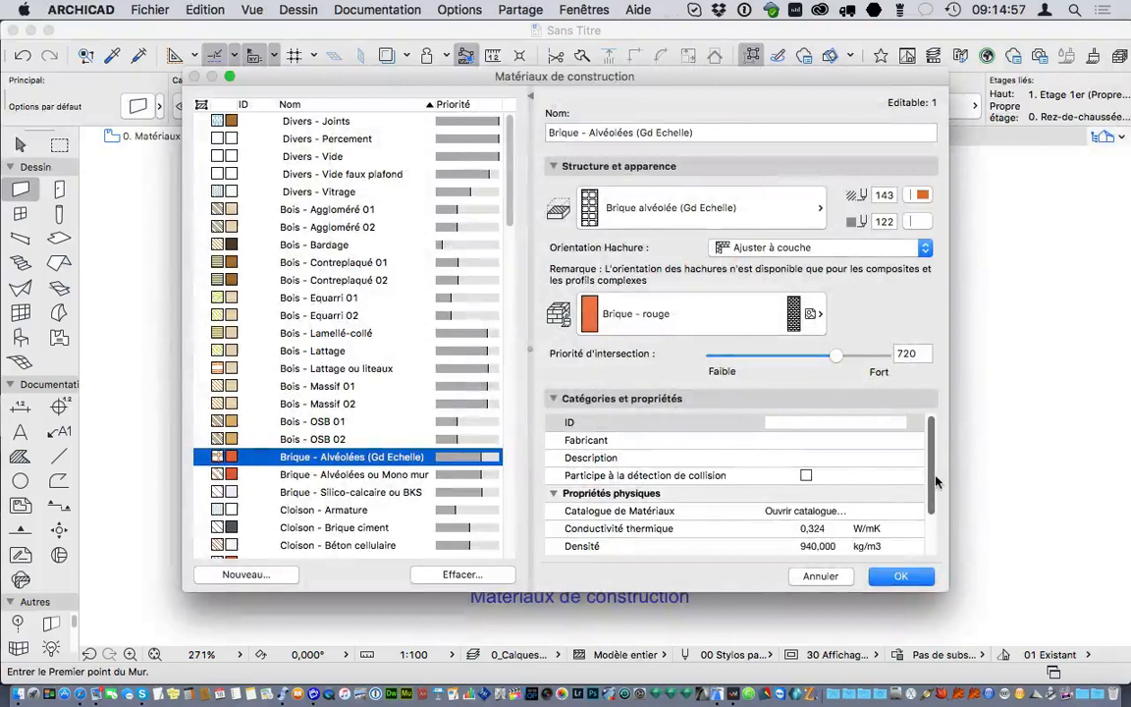
Examine the categories and physical properties of Brique - Alvéolées (Gd Echelle), including its thermal conductivity value.
scroll(932, 484, "down", 1)
scroll(932, 484, "down", 3)
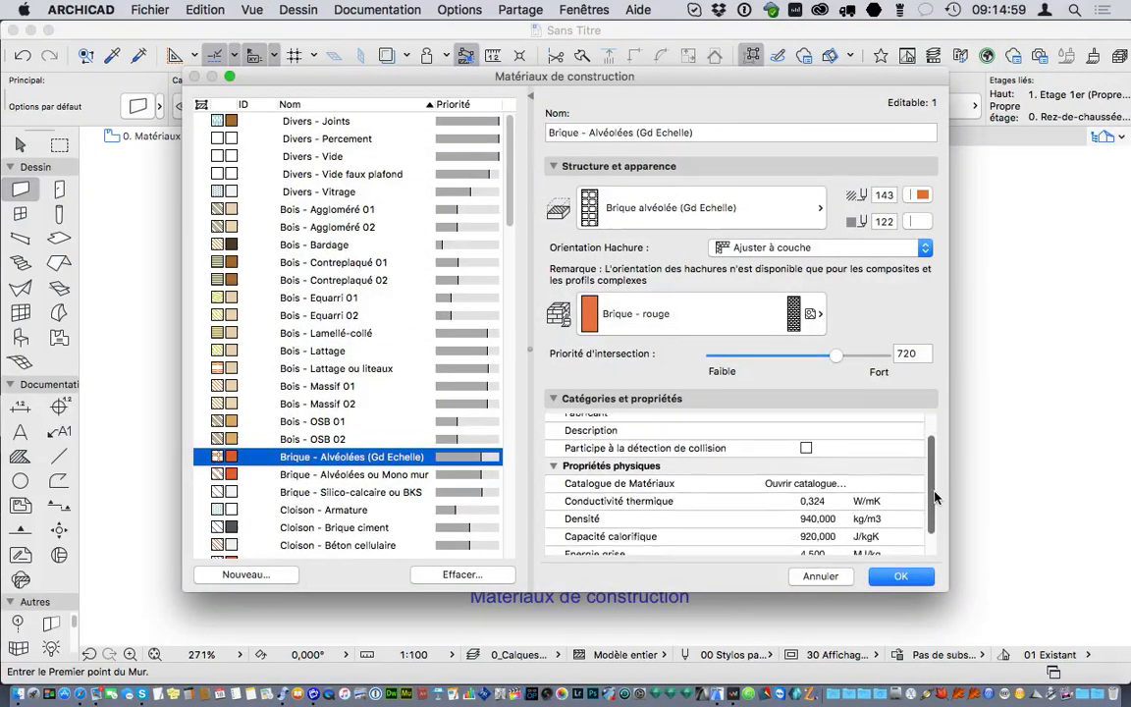
scroll(928, 473, "up", 4)
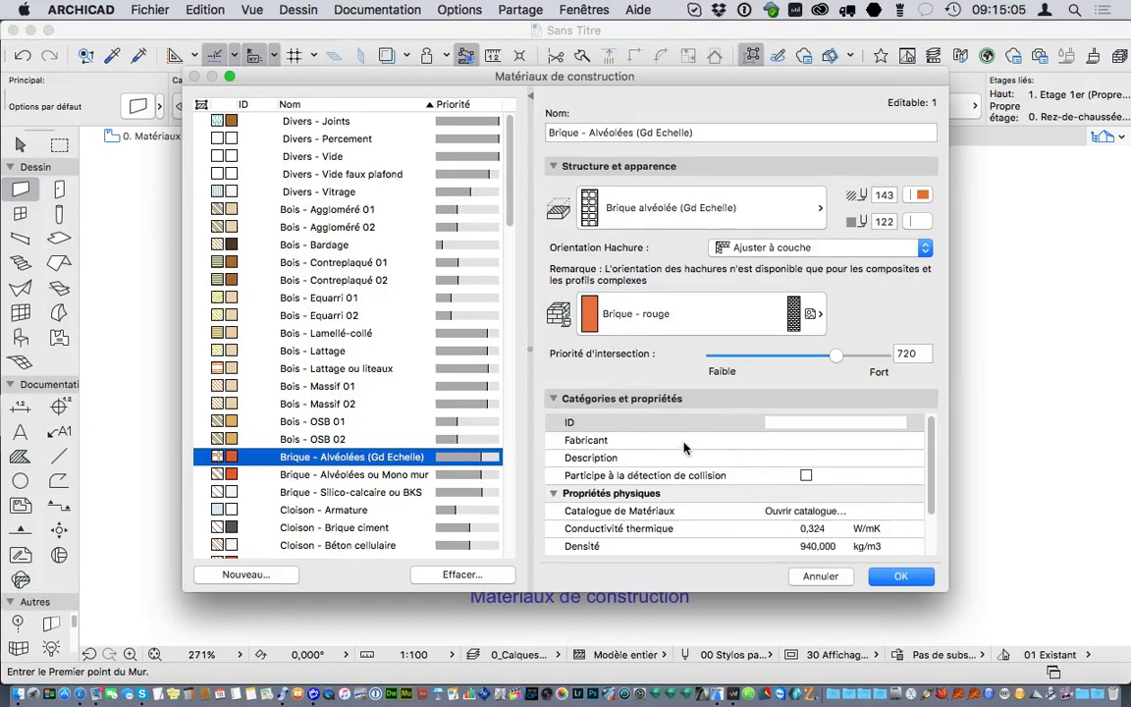
scroll(932, 514, "down", 3)
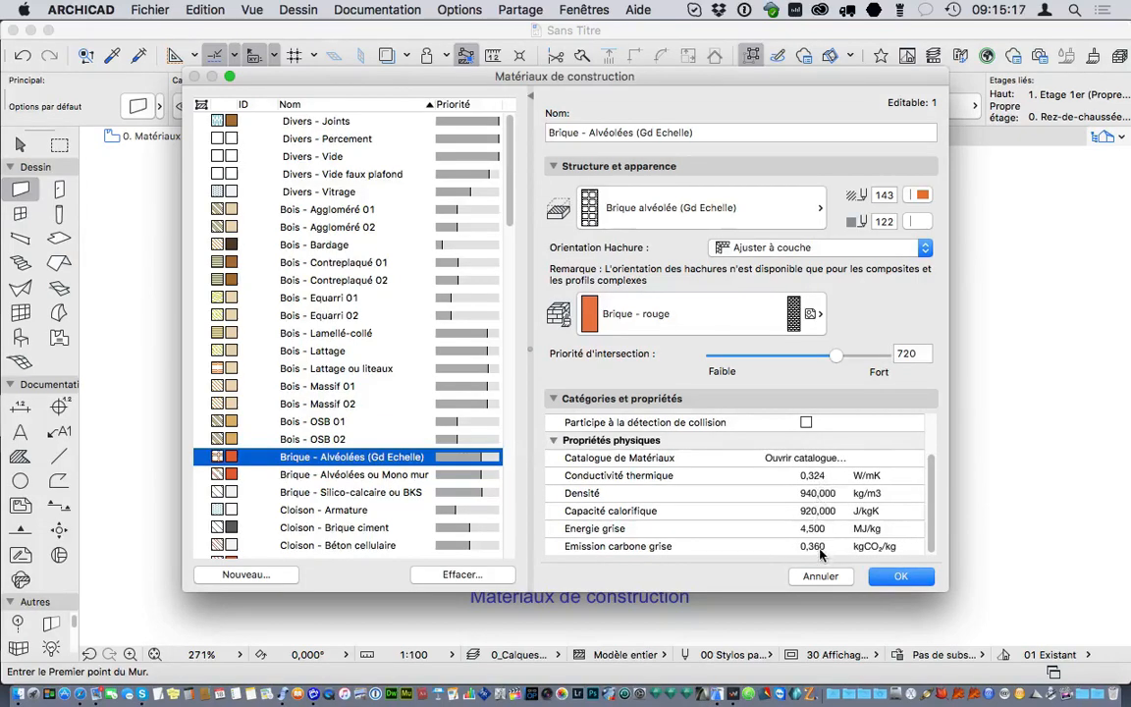
left_click(821, 477)
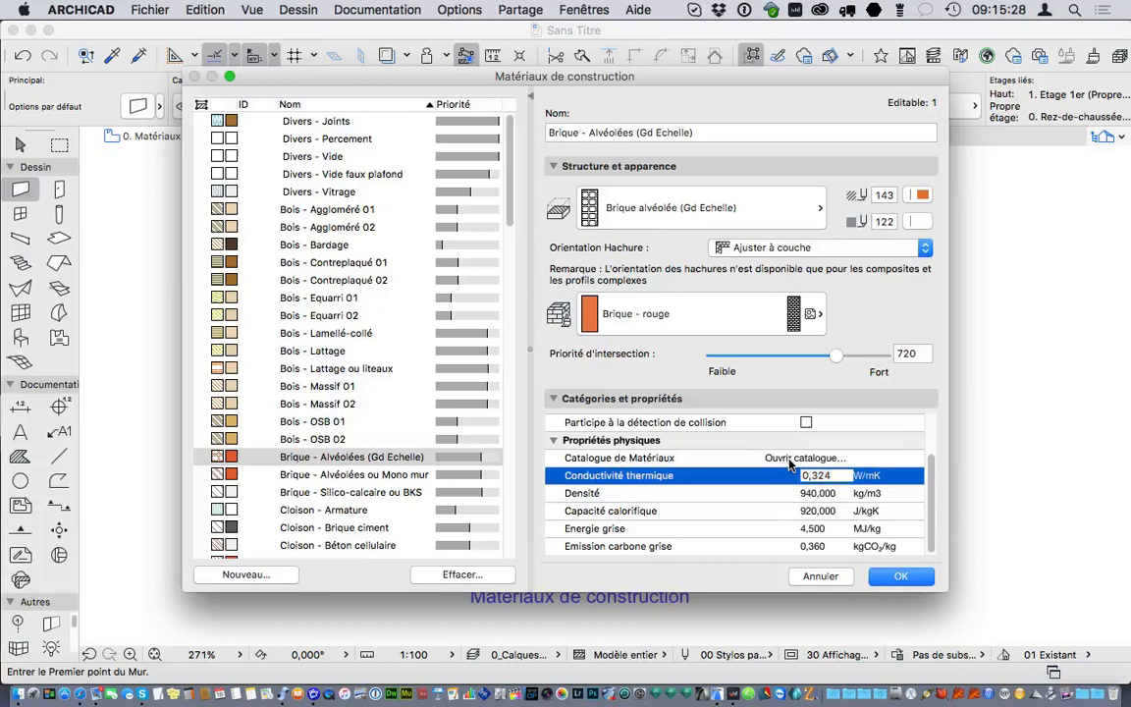
Browse the materials catalogue, expanding BETON CELLULAIRE and BOIS ET PANNEAUX BOIS and looking through the remaining categories, and close it.
left_click(790, 458)
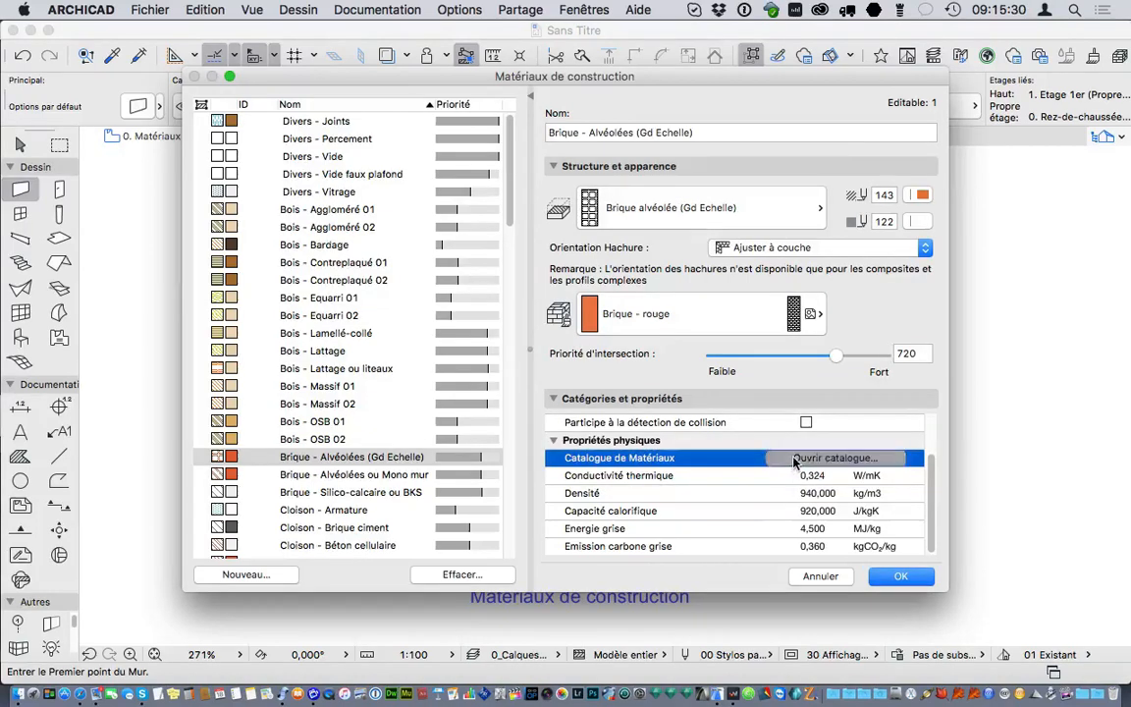
left_click(795, 460)
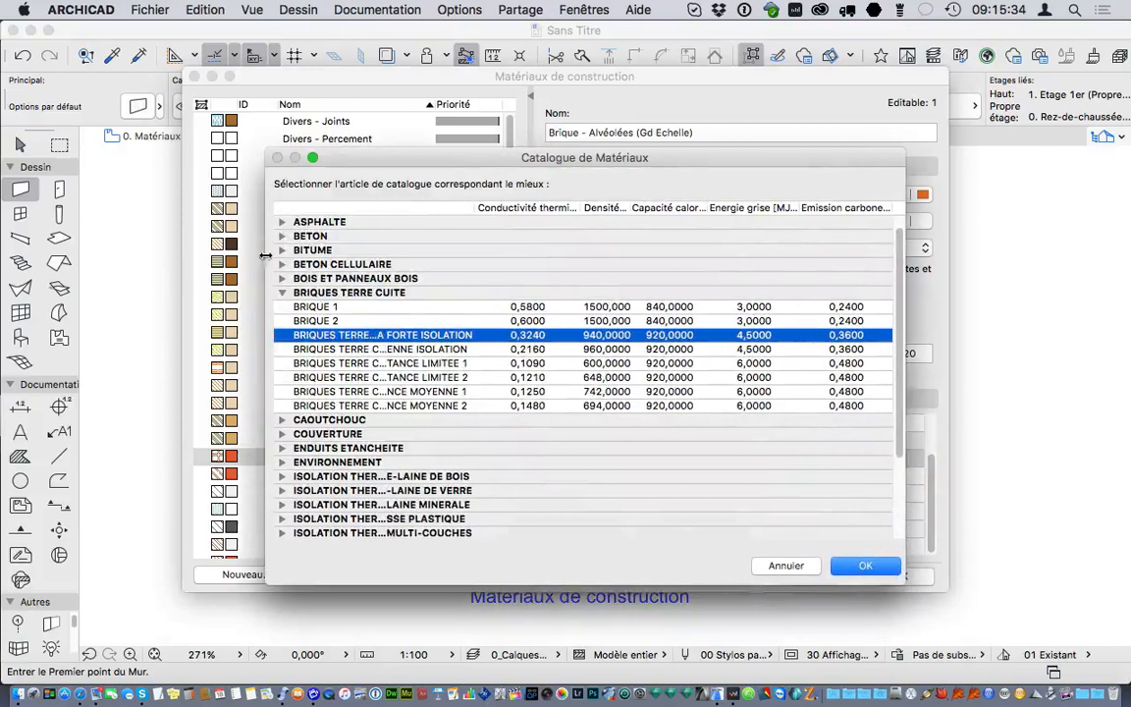
left_click(281, 264)
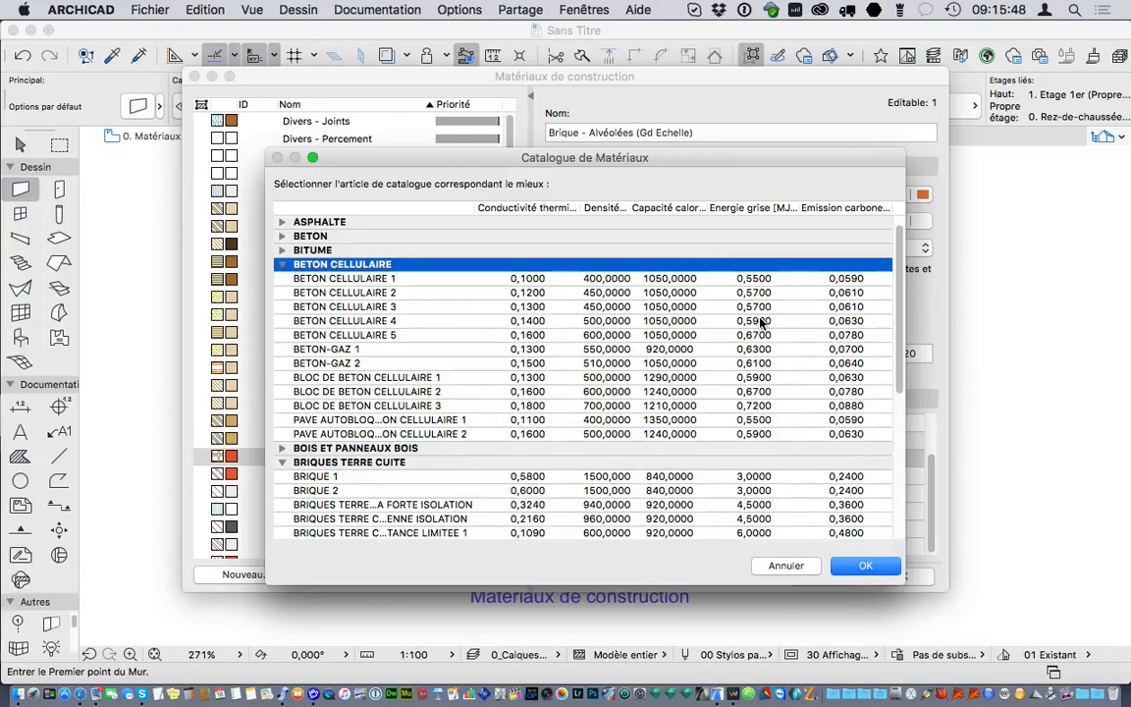
left_click(305, 449)
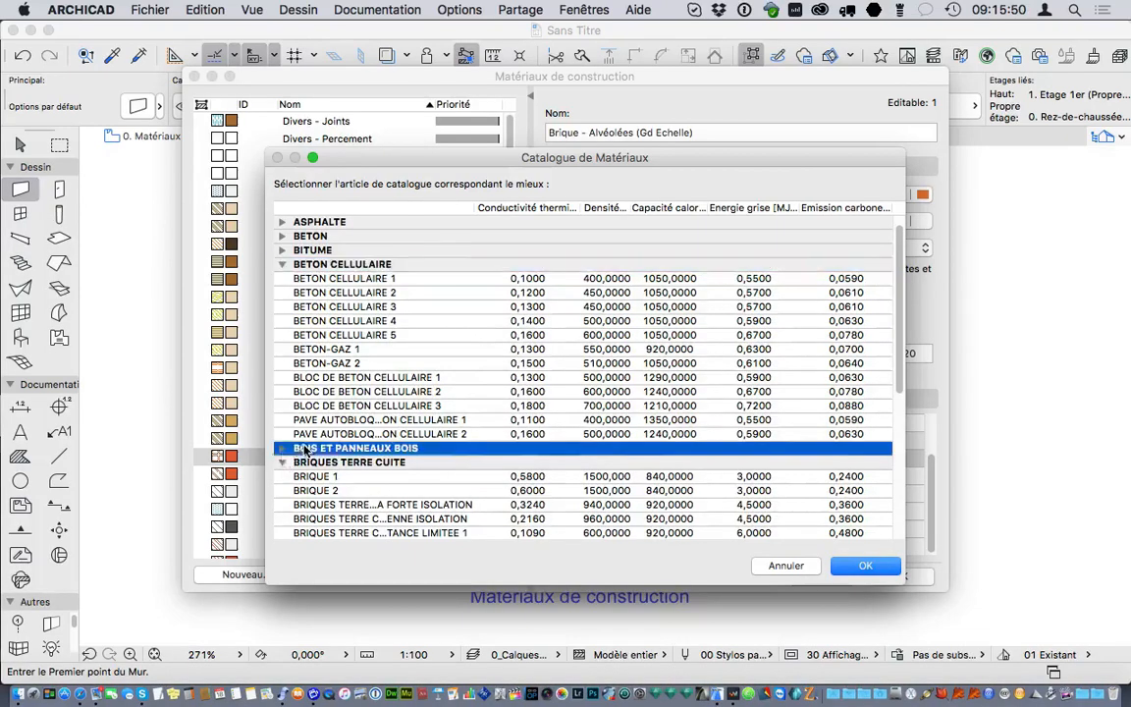
double_click(306, 449)
scroll(449, 425, "down", 8)
scroll(449, 425, "down", 12)
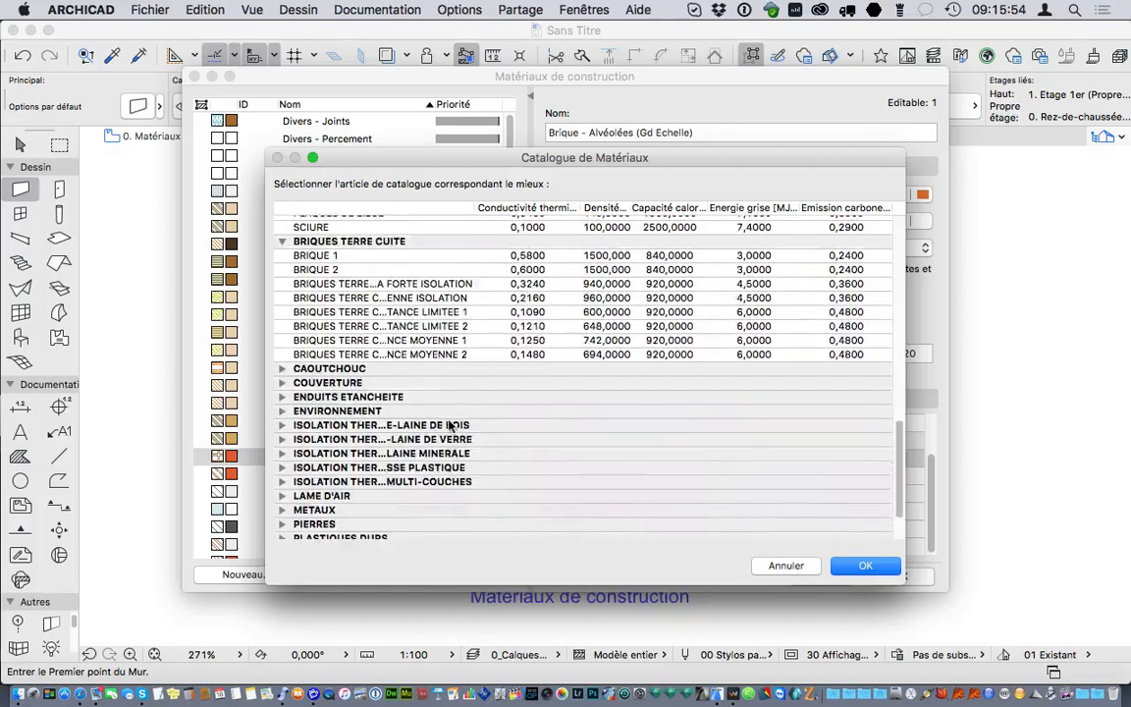
scroll(449, 425, "down", 3)
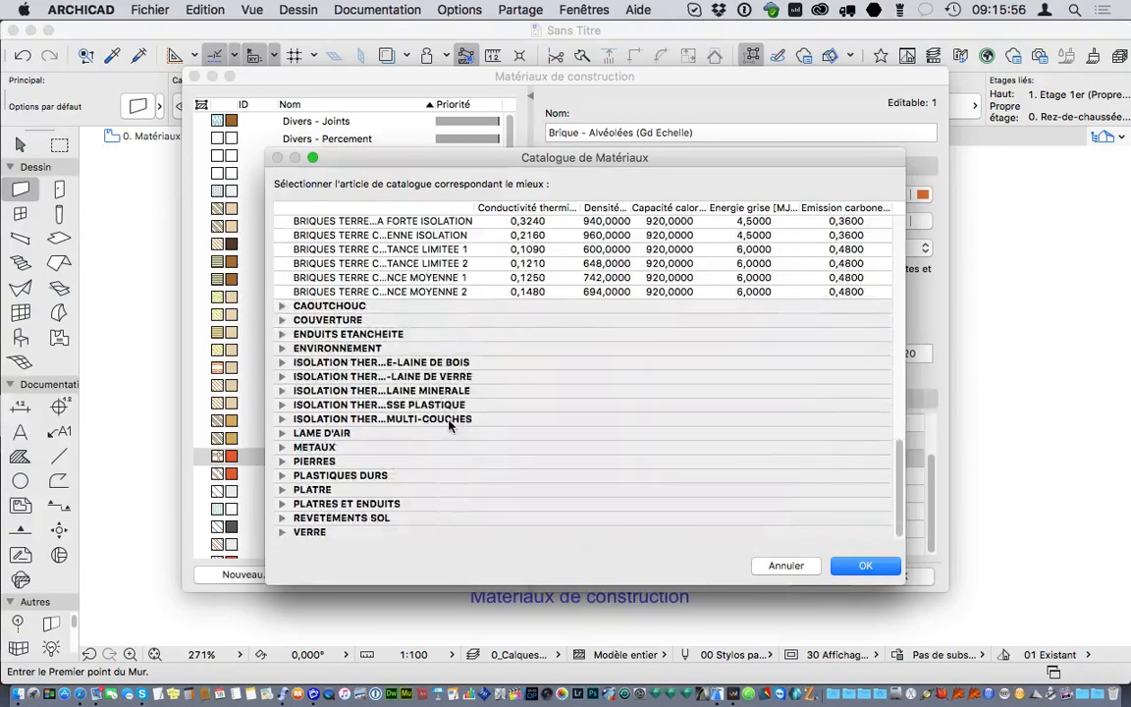
left_click(864, 569)
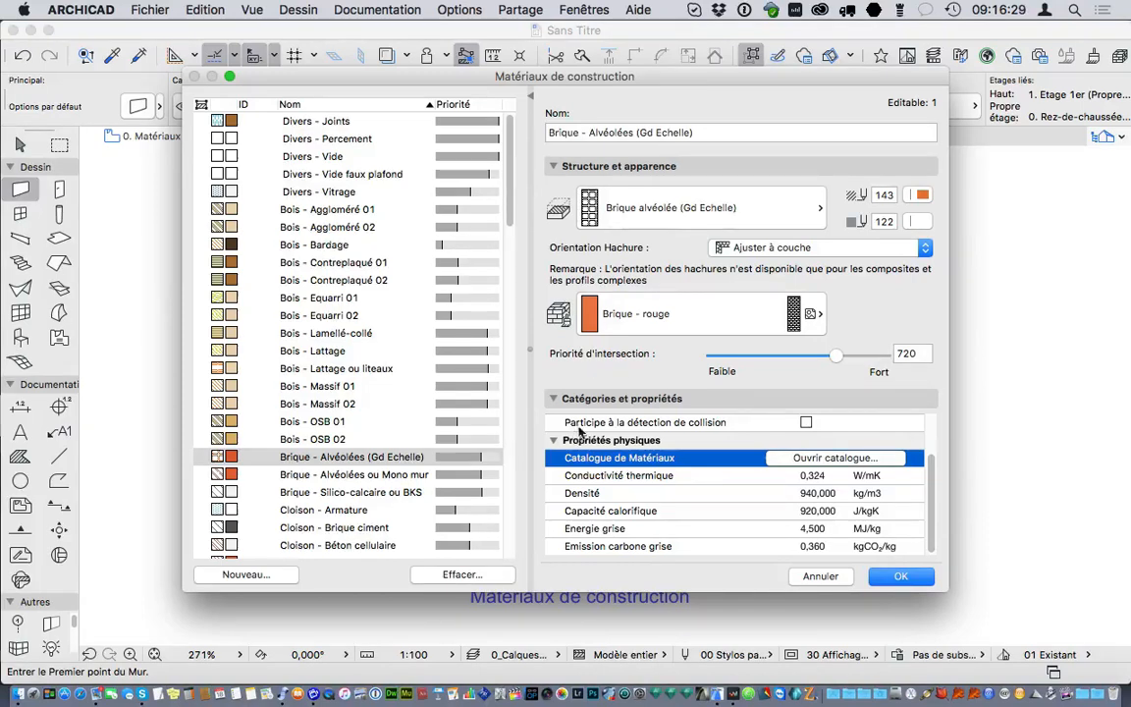
Set the intersection priority of Brique - Alvéolées (Gd Echelle) to 656 and sort the material list by priority.
mouse_move(830, 360)
left_mouse_down()
mouse_move(719, 367)
mouse_move(895, 365)
mouse_move(823, 381)
left_mouse_up()
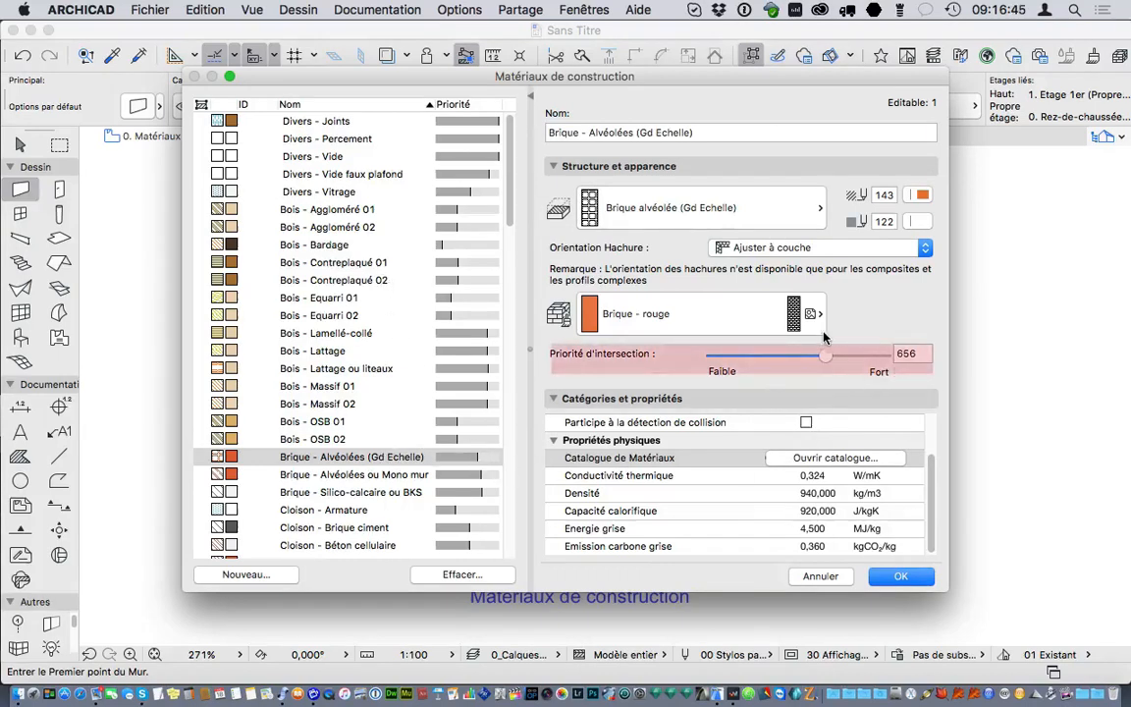
left_click(291, 105)
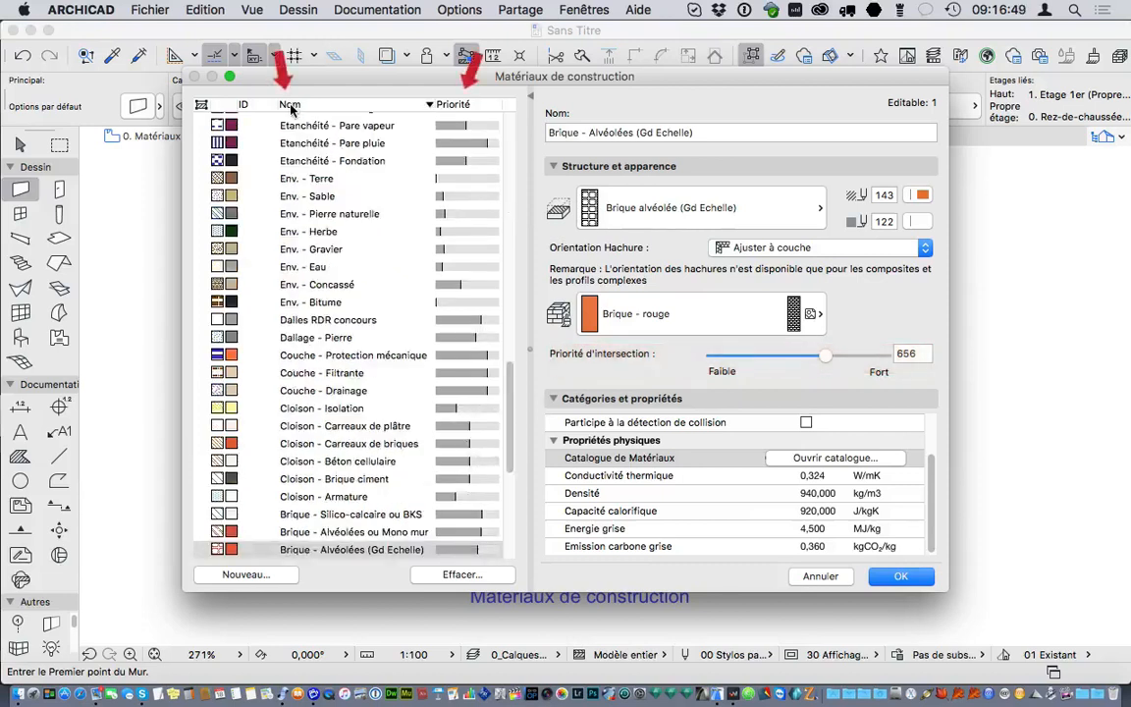
left_click(453, 104)
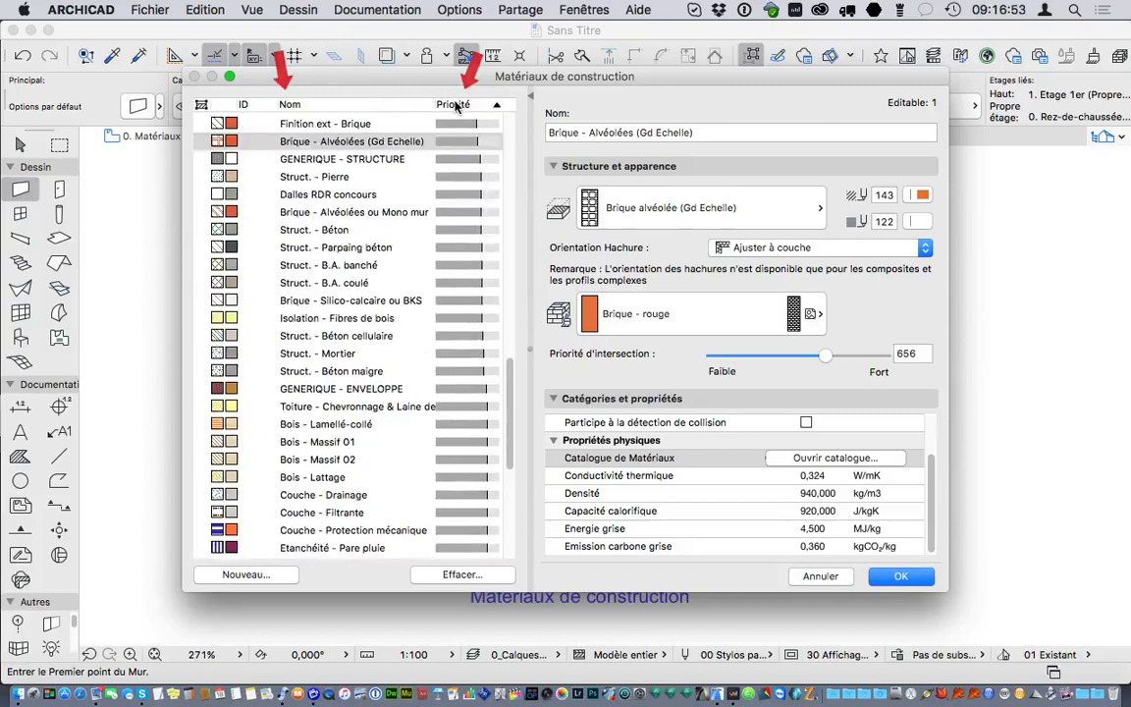
left_click(456, 105)
left_click(457, 105)
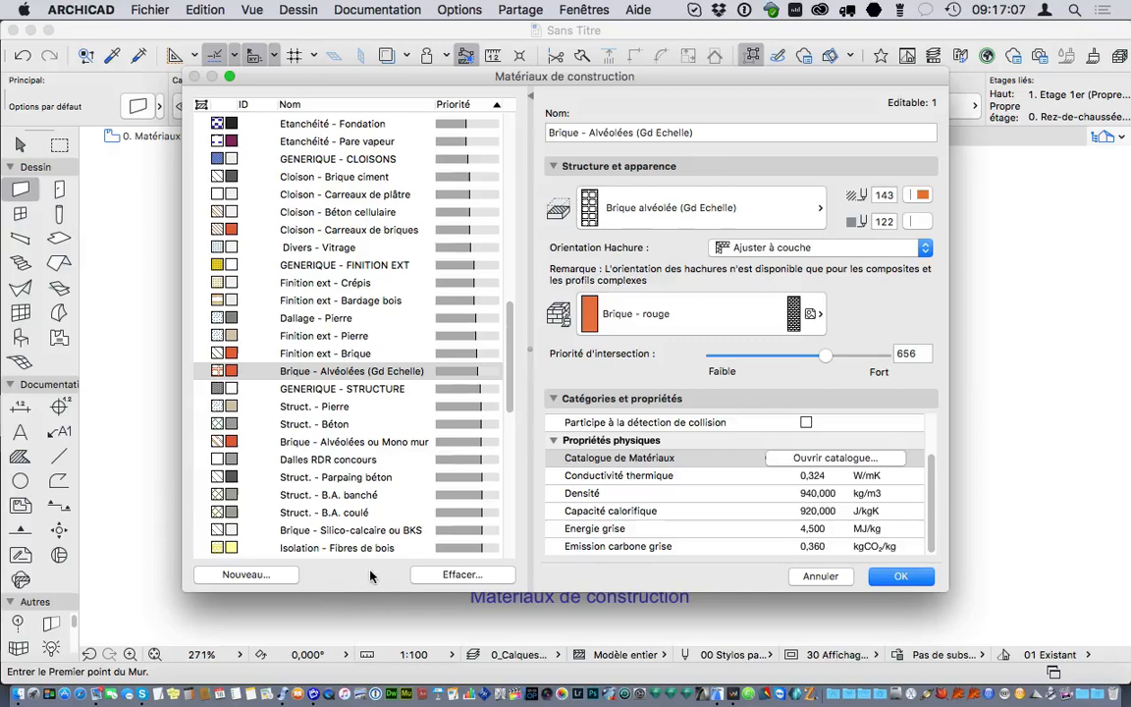
left_click(272, 577)
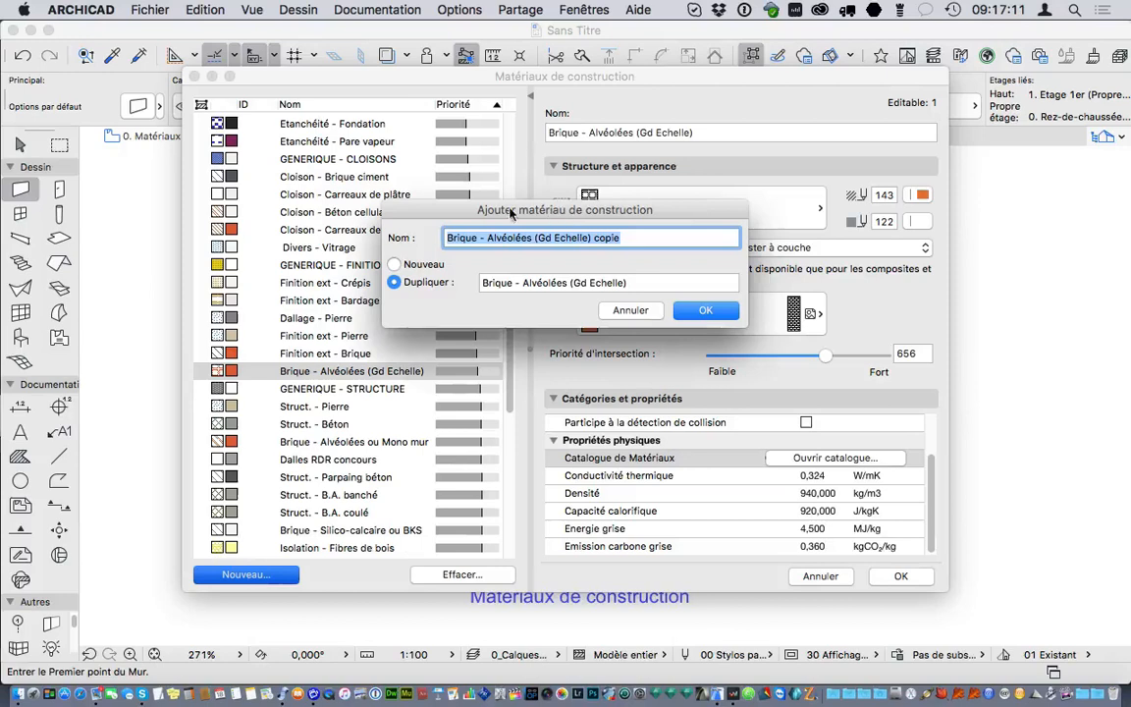
left_click(394, 264)
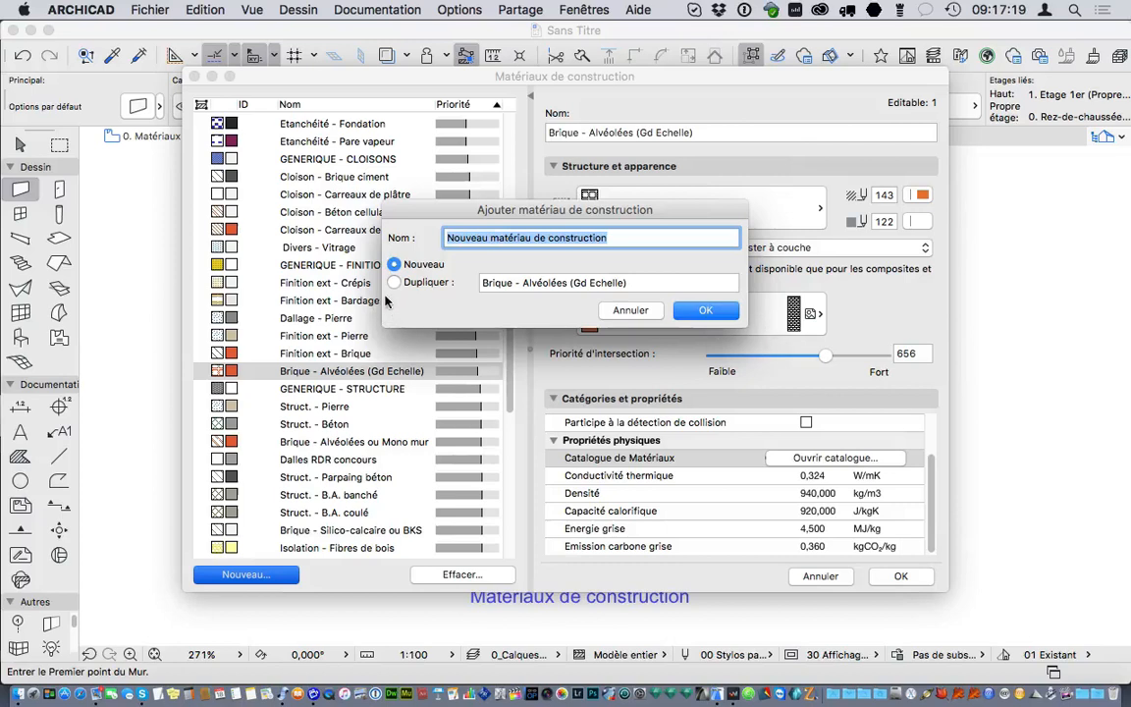
left_click(415, 285)
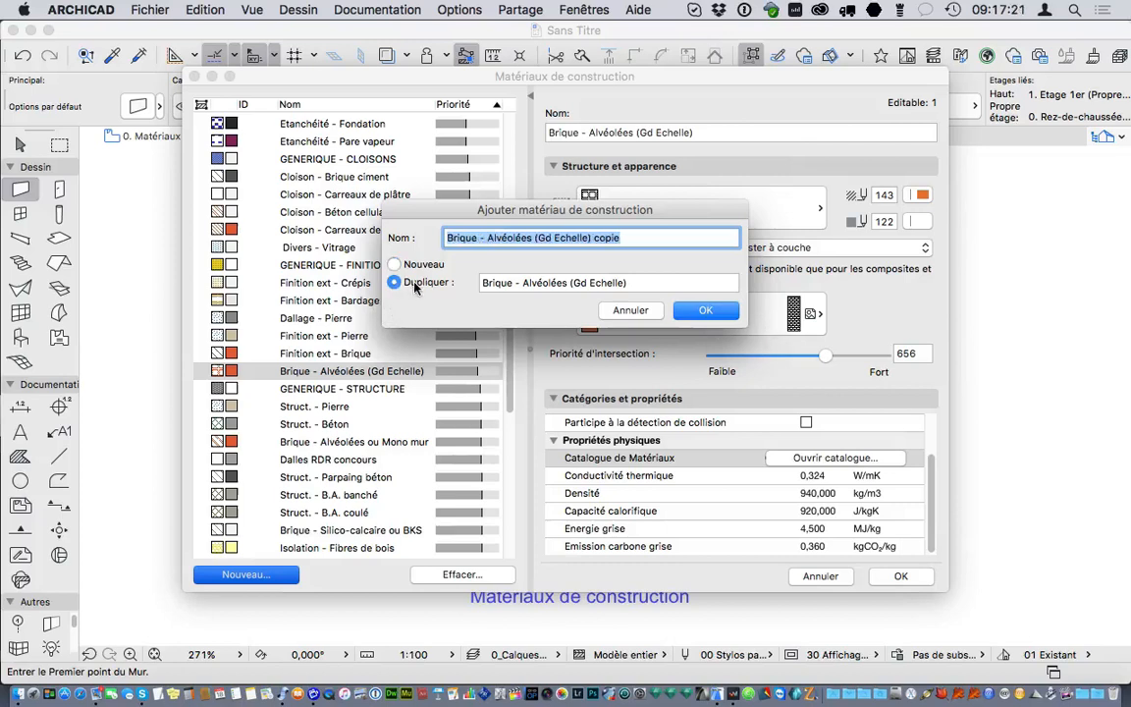
left_click_drag(636, 237, 487, 238)
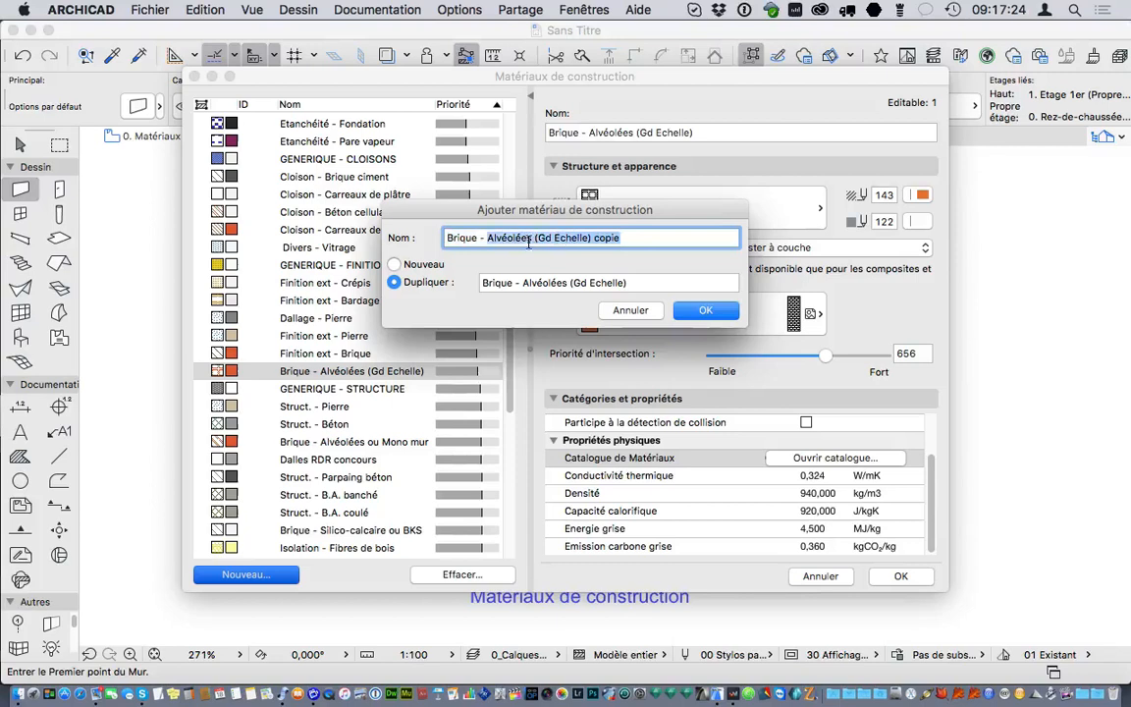
left_click(624, 311)
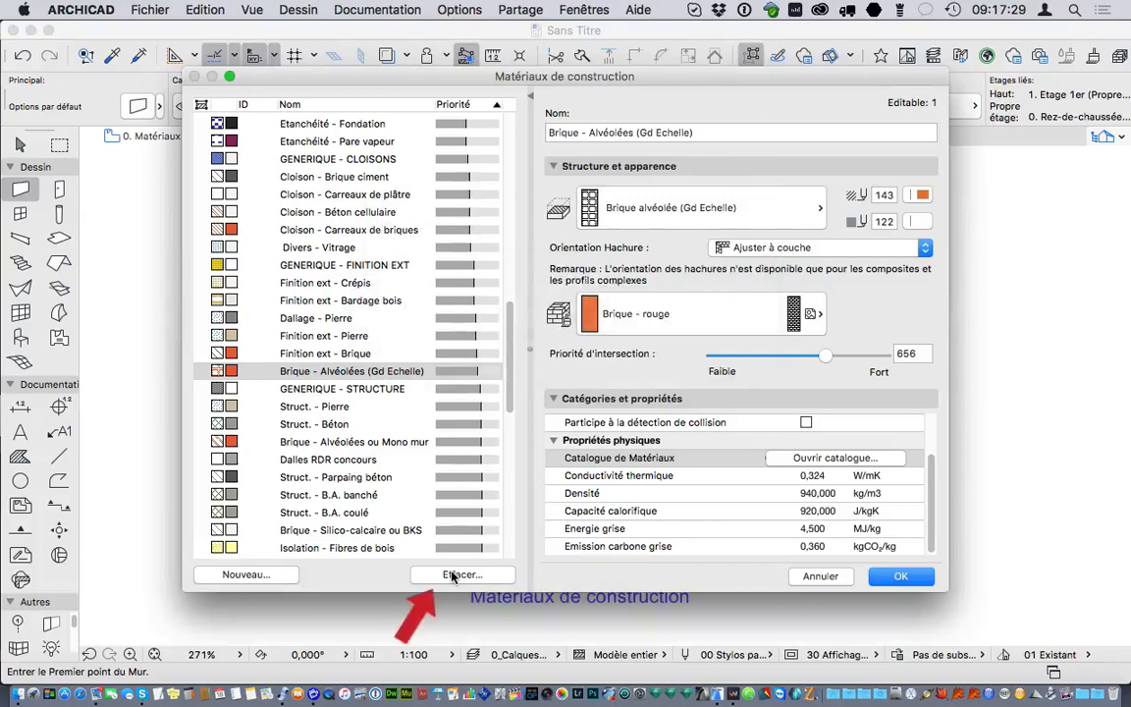